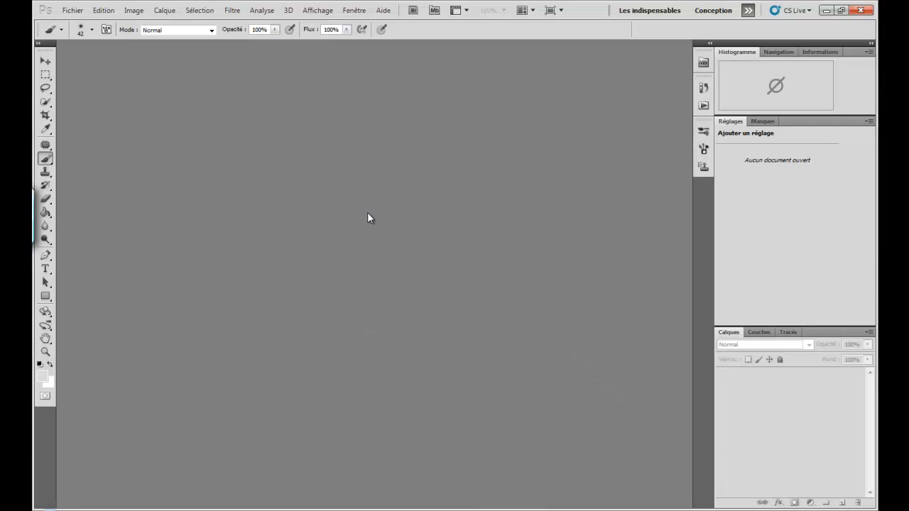
# Step: Open the photo IMG_4008 from the photos folder and convert its locked background into the regular layer Calque 0
pyautogui.click(72, 10)
pyautogui.click(79, 31)
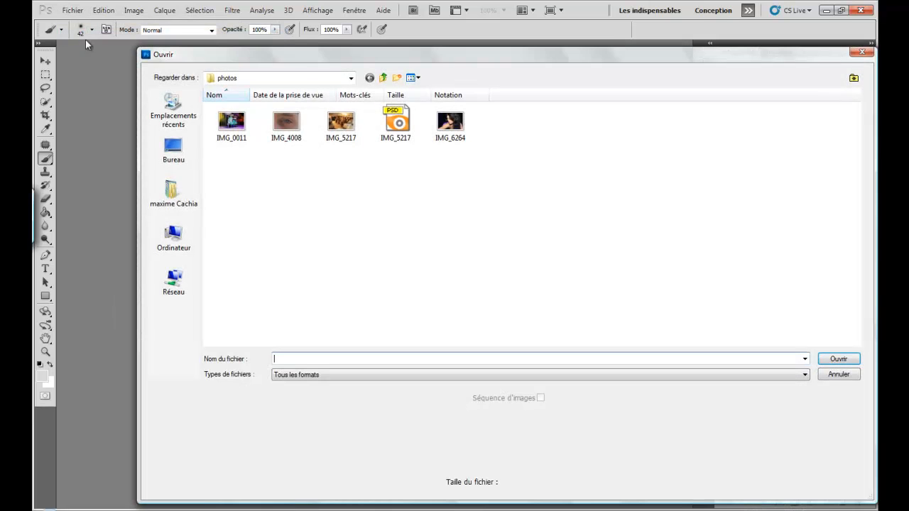
pyautogui.click(286, 123)
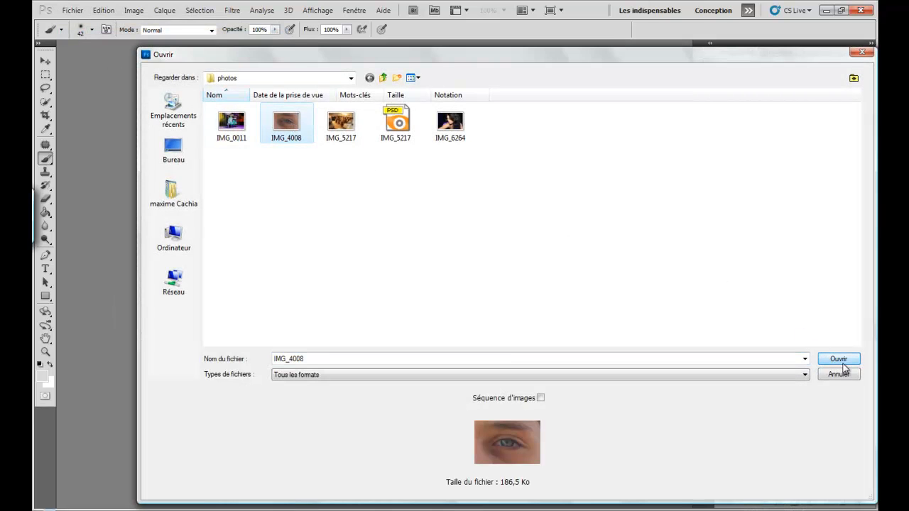
pyautogui.click(843, 363)
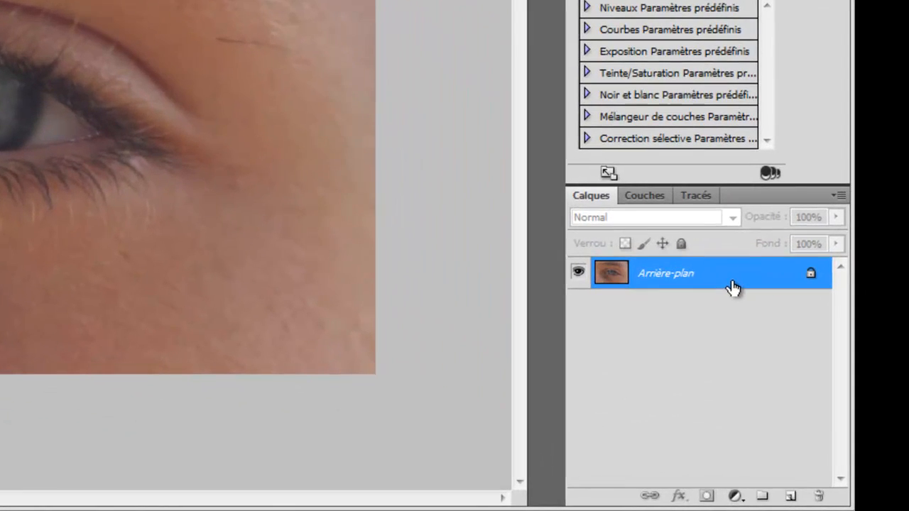
pyautogui.doubleClick(731, 284)
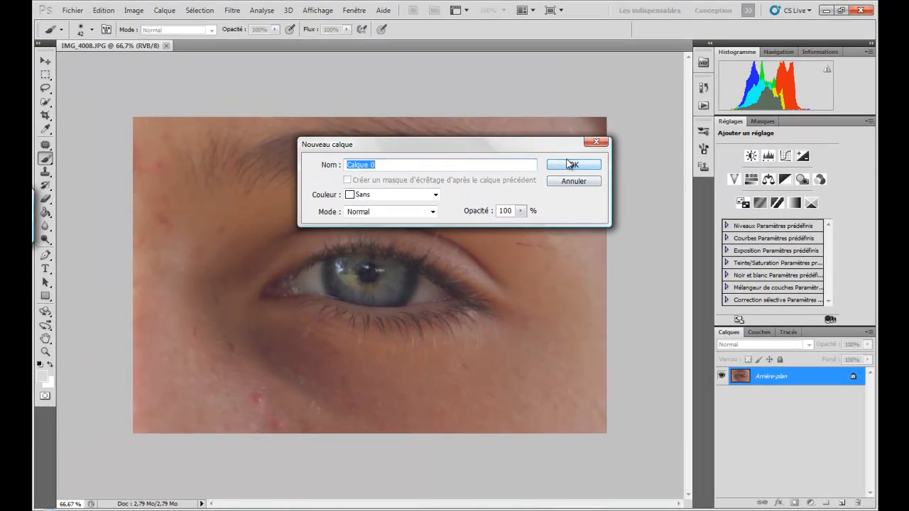
pyautogui.click(568, 164)
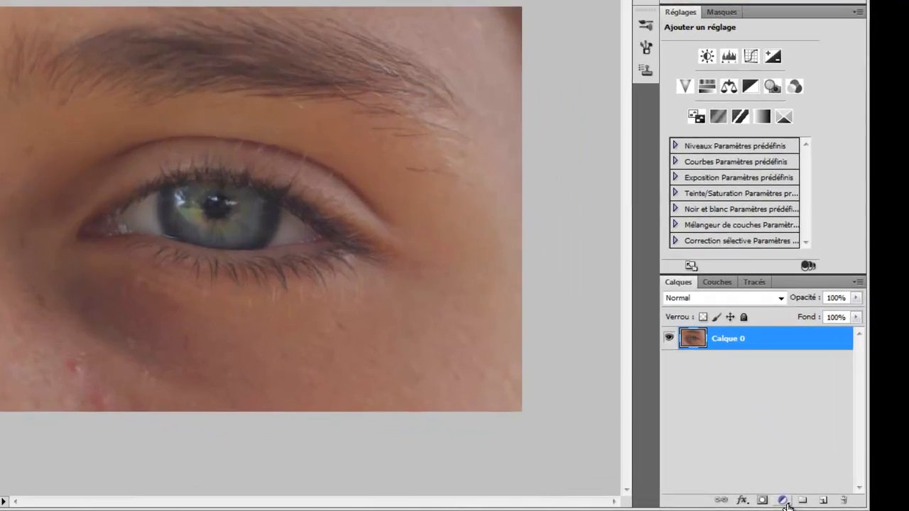
# Step: Add a solid colour fill layer above the photo in bright magenta, #ed38eb
pyautogui.click(784, 501)
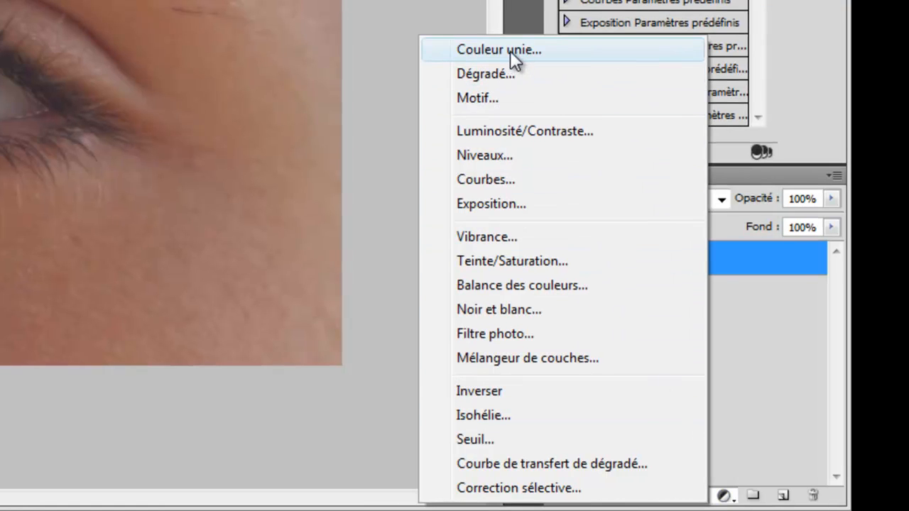
pyautogui.click(510, 50)
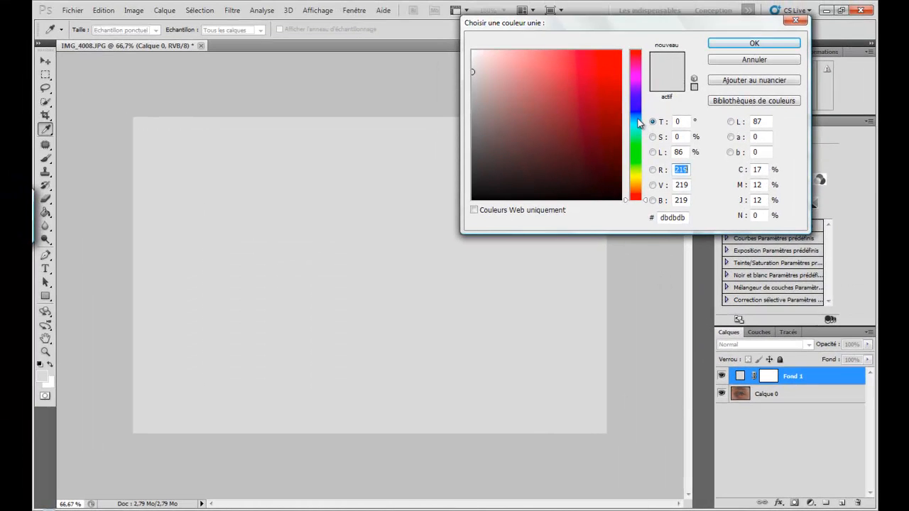
pyautogui.moveTo(637, 118); pyautogui.dragTo(636, 114)
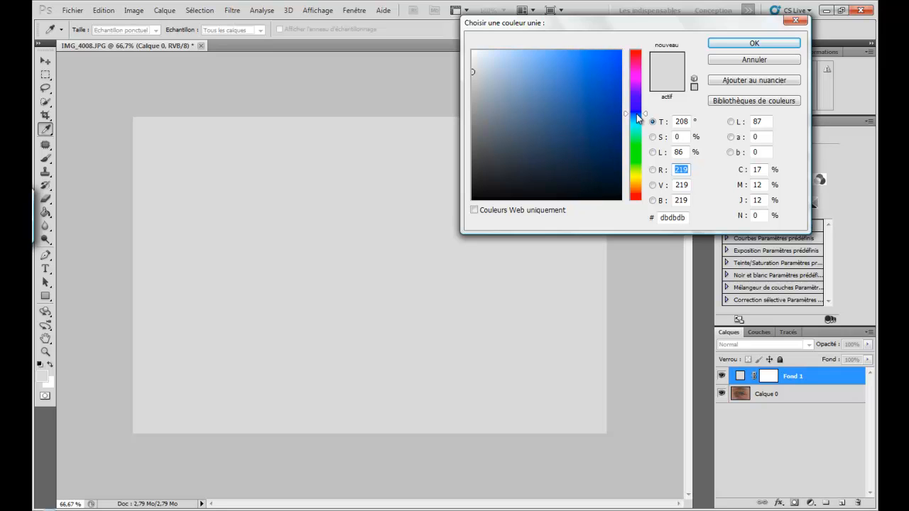
pyautogui.moveTo(637, 118); pyautogui.dragTo(636, 80)
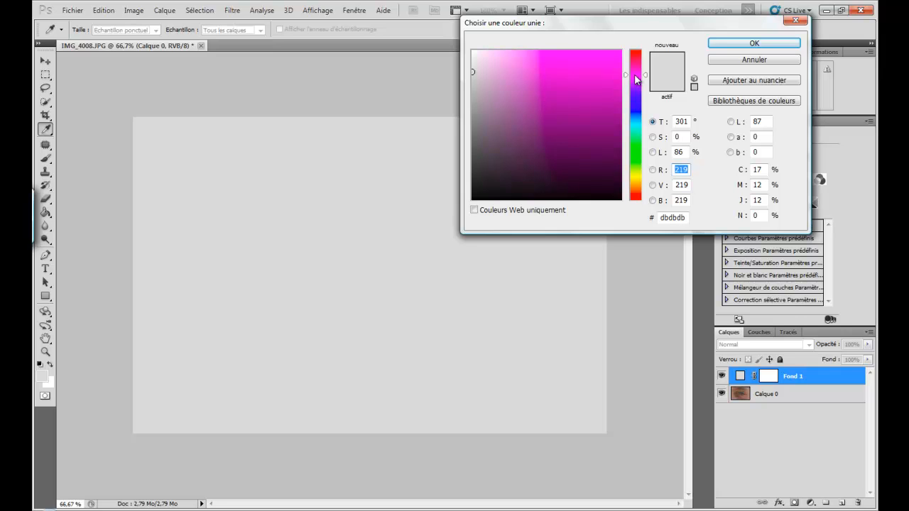
pyautogui.moveTo(584, 57)
pyautogui.mouseDown()
pyautogui.moveTo(596, 61)
pyautogui.moveTo(587, 62)
pyautogui.mouseUp()
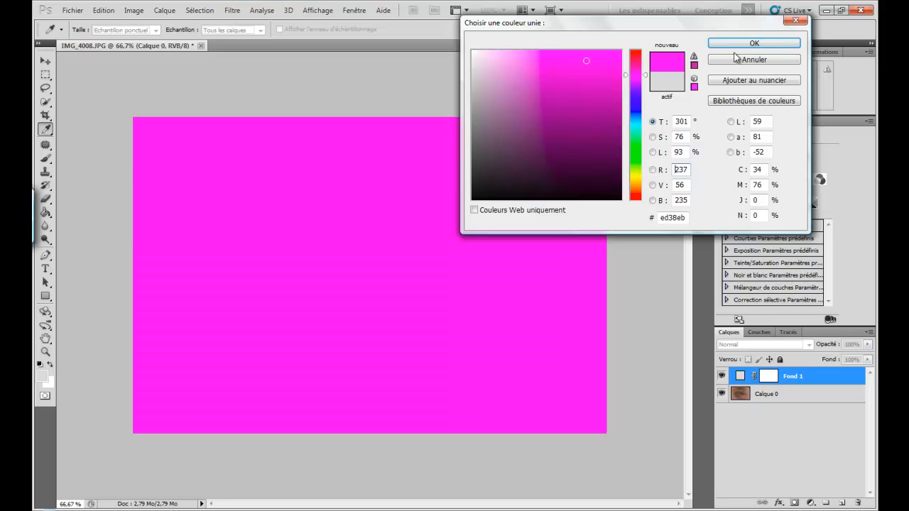
pyautogui.click(766, 44)
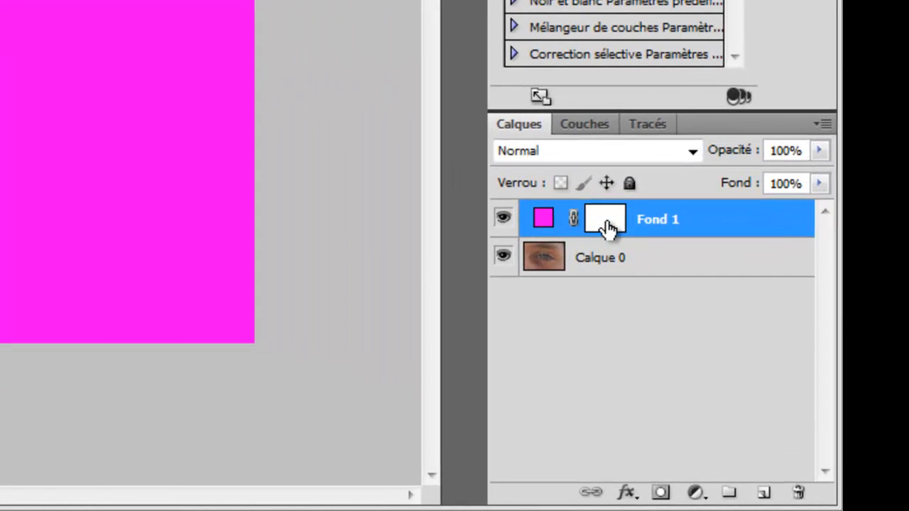
# Step: Invert the fill layer's mask to black and paint over the whole iris in white with the Brush
pyautogui.click(608, 227)
pyautogui.hotkey('ctrl', 'i')
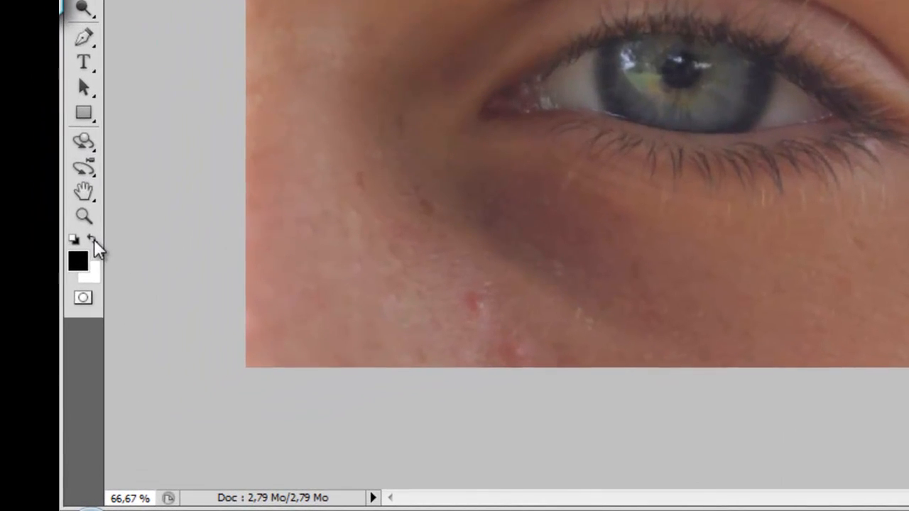
pyautogui.click(49, 363)
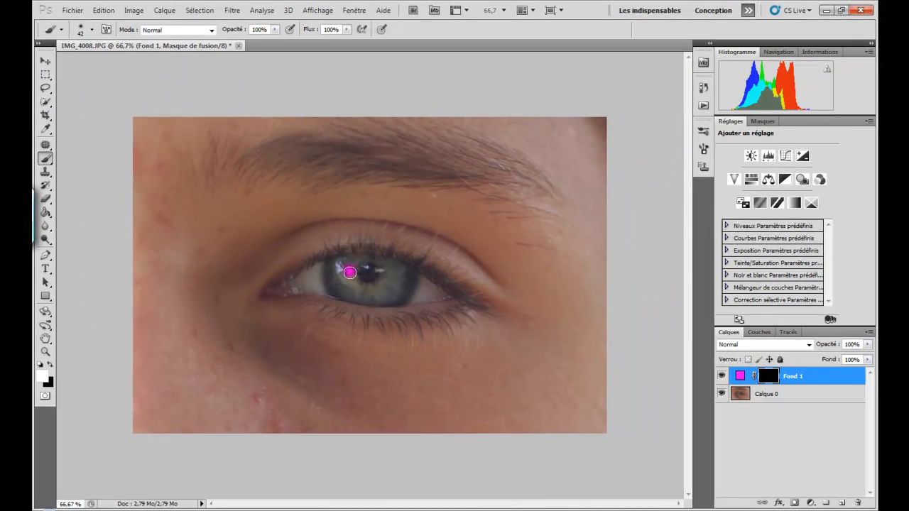
pyautogui.moveTo(349, 272)
pyautogui.mouseDown()
pyautogui.moveTo(363, 288)
pyautogui.moveTo(382, 283)
pyautogui.moveTo(333, 265)
pyautogui.moveTo(381, 264)
pyautogui.moveTo(409, 277)
pyautogui.moveTo(410, 293)
pyautogui.moveTo(397, 301)
pyautogui.moveTo(355, 304)
pyautogui.moveTo(337, 294)
pyautogui.moveTo(328, 268)
pyautogui.moveTo(344, 287)
pyautogui.moveTo(331, 278)
pyautogui.moveTo(390, 272)
pyautogui.moveTo(360, 283)
pyautogui.moveTo(373, 285)
pyautogui.moveTo(366, 297)
pyautogui.moveTo(398, 285)
pyautogui.moveTo(398, 271)
pyautogui.moveTo(386, 276)
pyautogui.mouseUp()
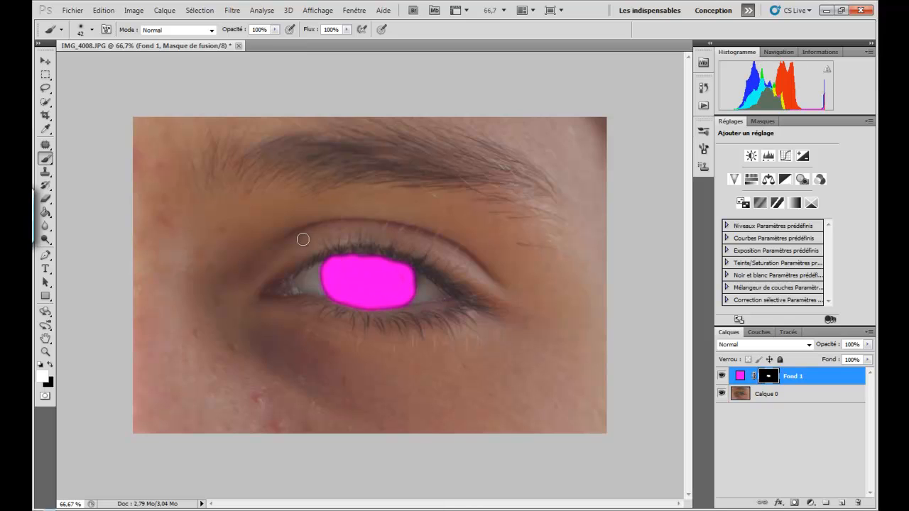
# Step: Paint a stray white stroke from the iris onto the upper eyelid on the mask and erase it with black
pyautogui.moveTo(341, 258); pyautogui.dragTo(332, 247)
pyautogui.click(49, 365)
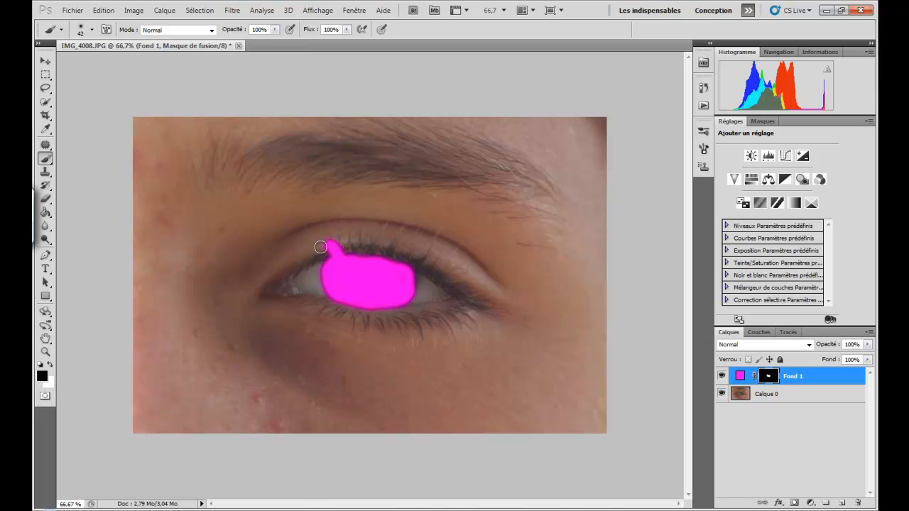
pyautogui.moveTo(319, 246)
pyautogui.mouseDown()
pyautogui.moveTo(344, 242)
pyautogui.moveTo(324, 252)
pyautogui.moveTo(338, 249)
pyautogui.moveTo(318, 242)
pyautogui.moveTo(332, 239)
pyautogui.moveTo(323, 255)
pyautogui.moveTo(352, 248)
pyautogui.moveTo(321, 253)
pyautogui.mouseUp()
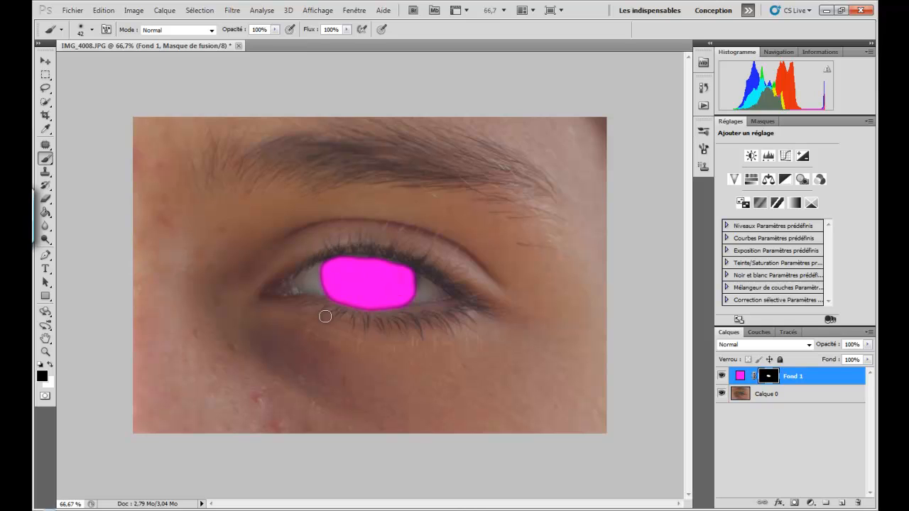
# Step: Touch up the iris's upper edge in white on the mask and set the fill layer's blend mode to Couleur
pyautogui.click(49, 364)
pyautogui.moveTo(399, 270); pyautogui.dragTo(395, 279)
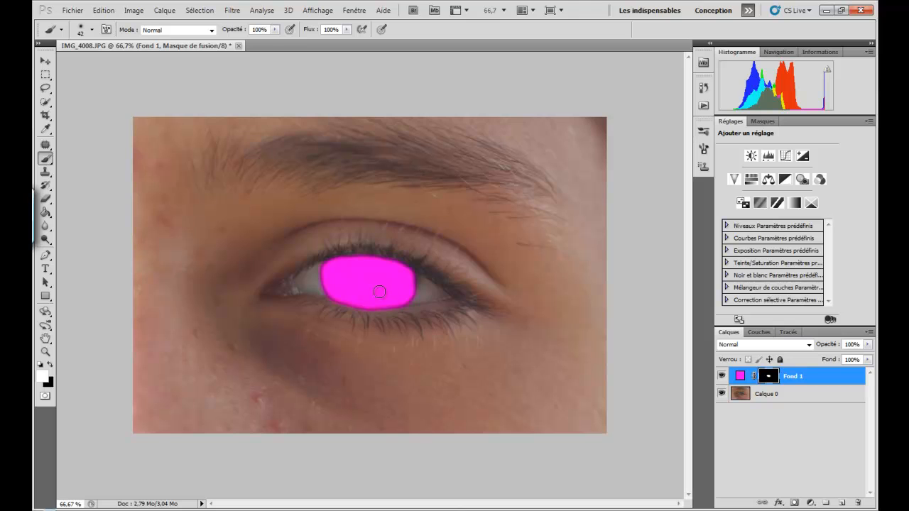
pyautogui.click(809, 345)
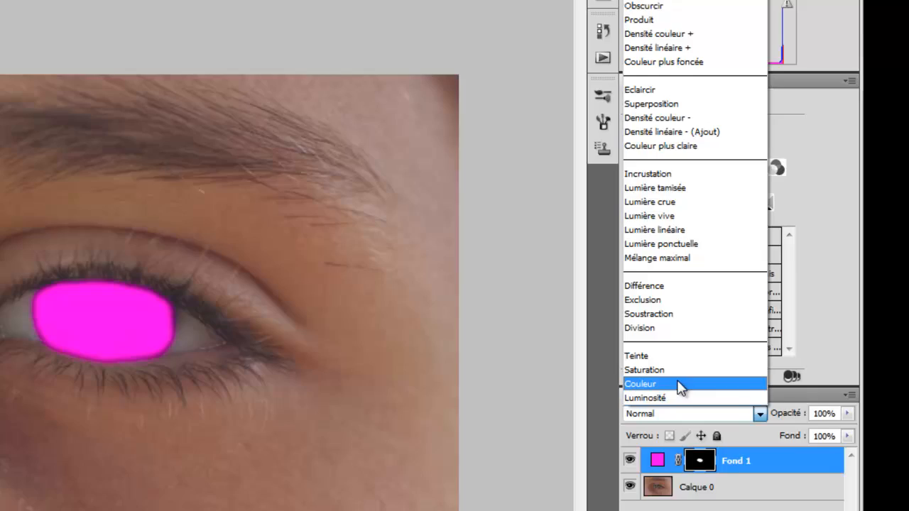
pyautogui.click(678, 385)
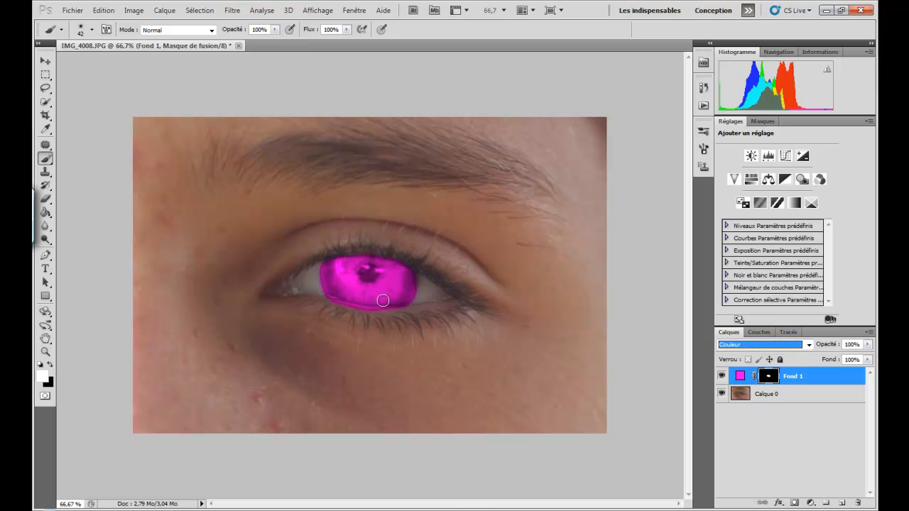
# Step: Paint black on the fill layer's mask to remove the magenta overflow around the iris edge and from the pupil
pyautogui.click(50, 364)
pyautogui.moveTo(396, 315)
pyautogui.mouseDown()
pyautogui.moveTo(323, 298)
pyautogui.moveTo(320, 260)
pyautogui.moveTo(319, 282)
pyautogui.moveTo(334, 307)
pyautogui.moveTo(401, 314)
pyautogui.moveTo(422, 283)
pyautogui.mouseUp()
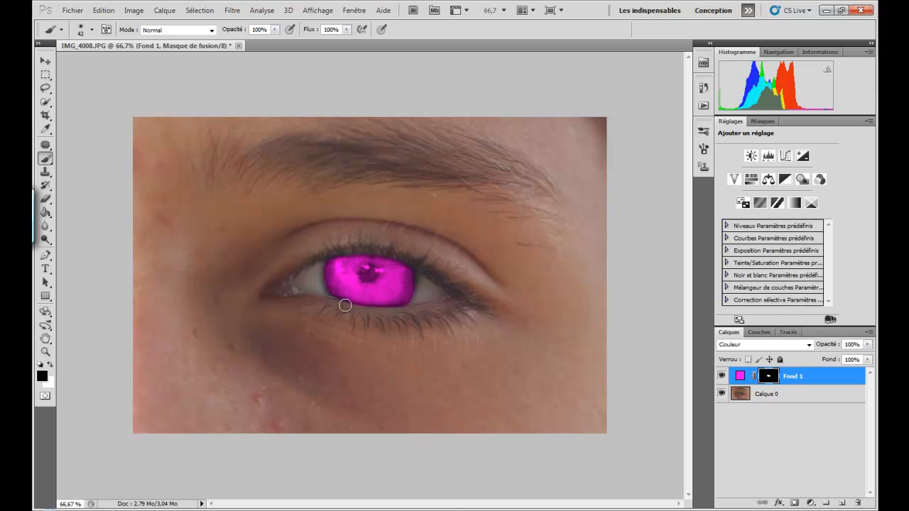
pyautogui.moveTo(366, 272); pyautogui.dragTo(372, 272)
pyautogui.moveTo(372, 274); pyautogui.dragTo(370, 275)
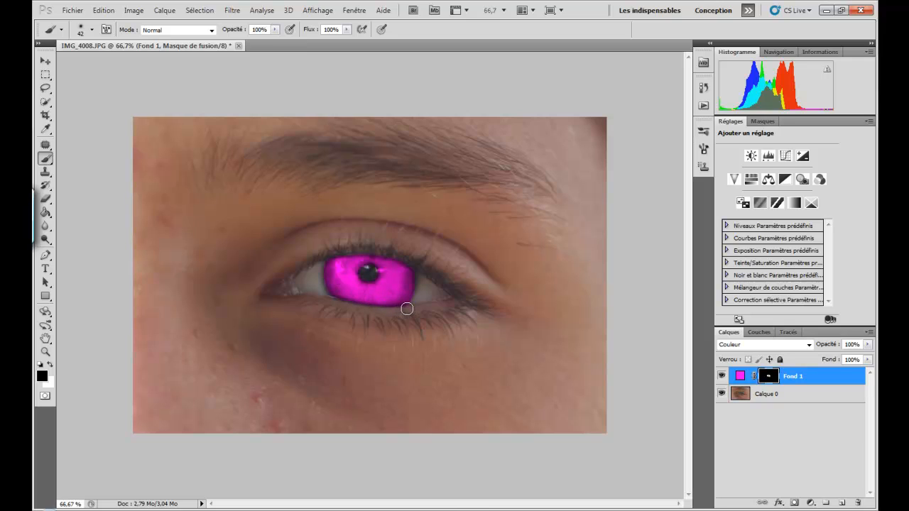
# Step: Load the fill layer's mask as a selection and add a Luminosité/Contraste adjustment layer with brightness -13 and contrast 3
pyautogui.keyDown('ctrl'); pyautogui.click(769, 379); pyautogui.keyUp('ctrl')
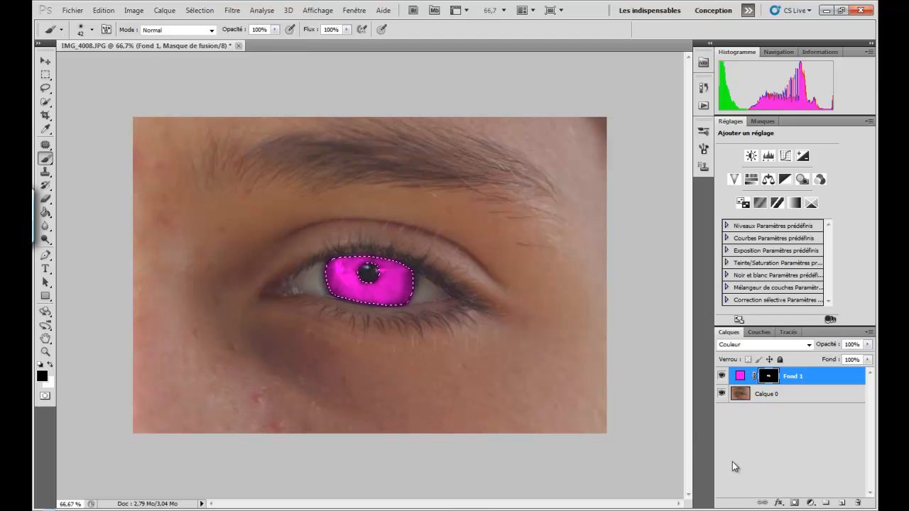
pyautogui.click(812, 503)
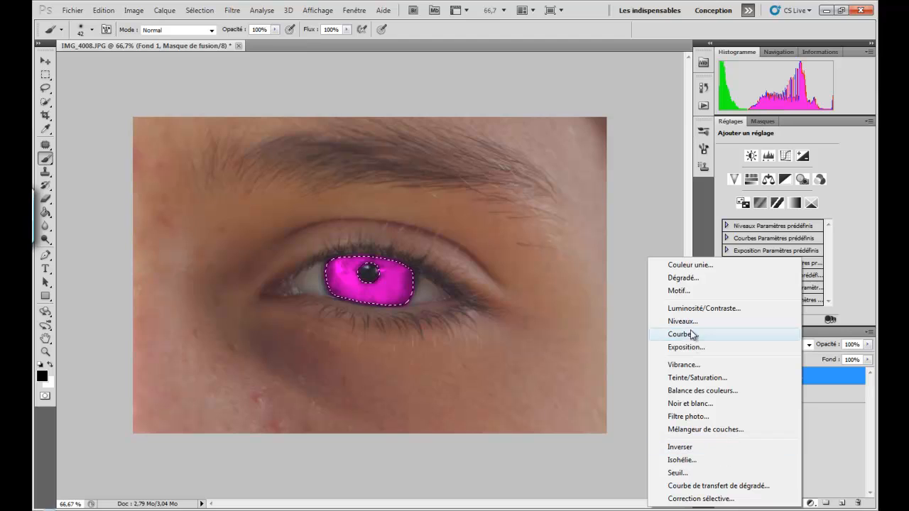
pyautogui.click(696, 309)
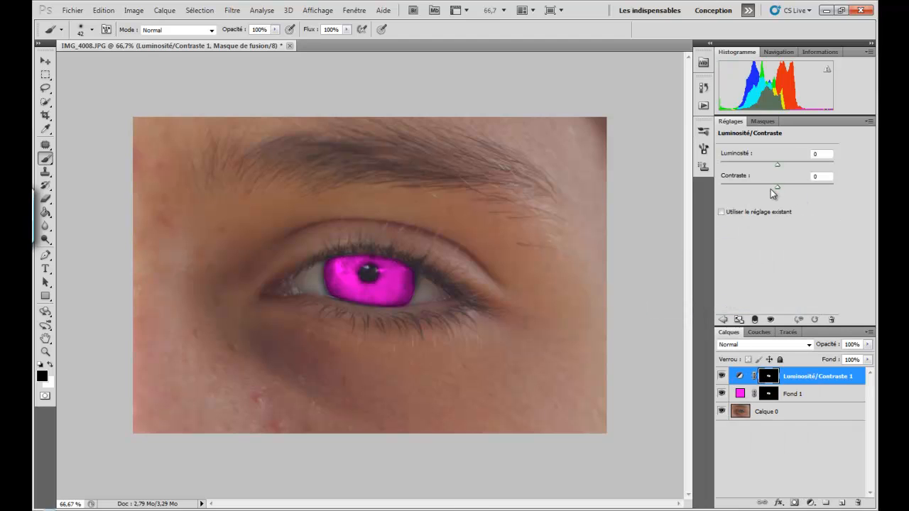
pyautogui.moveTo(778, 165); pyautogui.dragTo(783, 166)
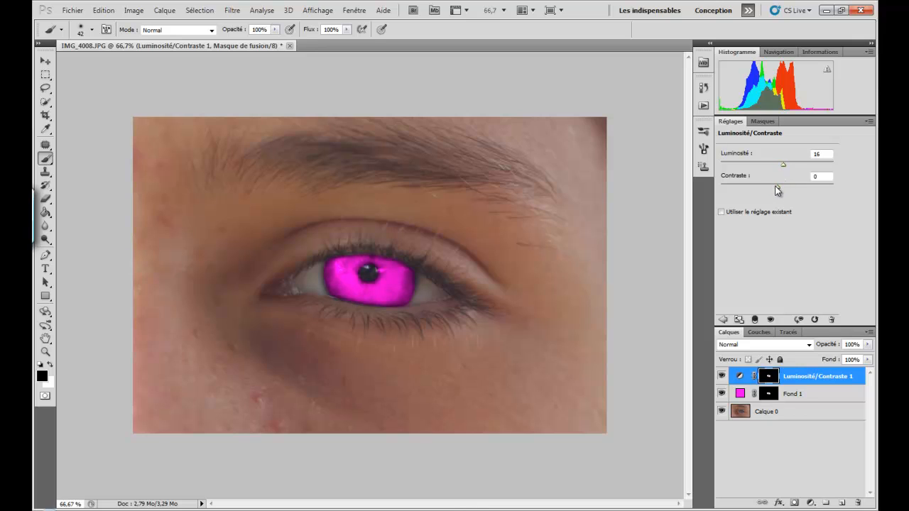
pyautogui.moveTo(777, 187)
pyautogui.mouseDown()
pyautogui.moveTo(738, 189)
pyautogui.moveTo(754, 188)
pyautogui.moveTo(743, 166)
pyautogui.moveTo(781, 167)
pyautogui.moveTo(757, 189)
pyautogui.moveTo(787, 186)
pyautogui.moveTo(743, 186)
pyautogui.moveTo(778, 186)
pyautogui.mouseUp()
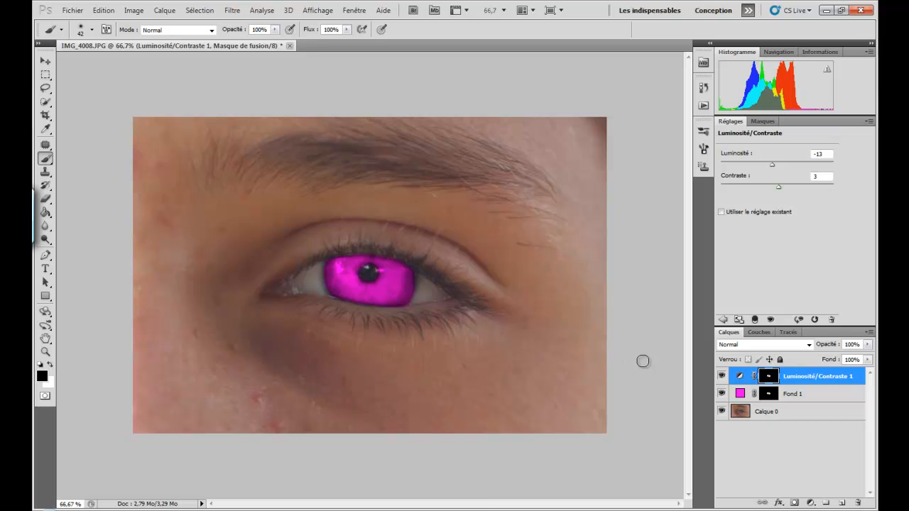
# Step: Toggle the visibility of the Luminosité/Contraste and colour fill layers to compare the eye before and after, leaving both shown
pyautogui.click(722, 375)
pyautogui.click(723, 377)
pyautogui.click(721, 380)
pyautogui.click(722, 394)
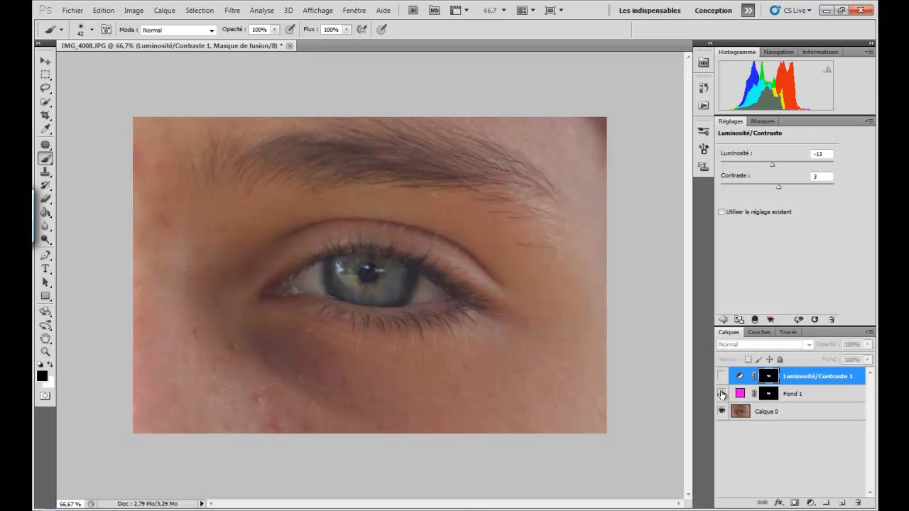
pyautogui.click(722, 396)
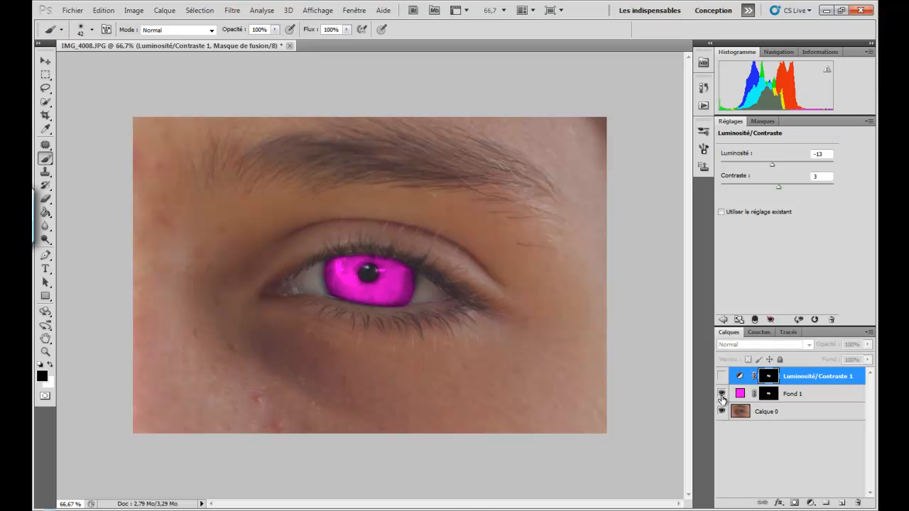
pyautogui.click(722, 377)
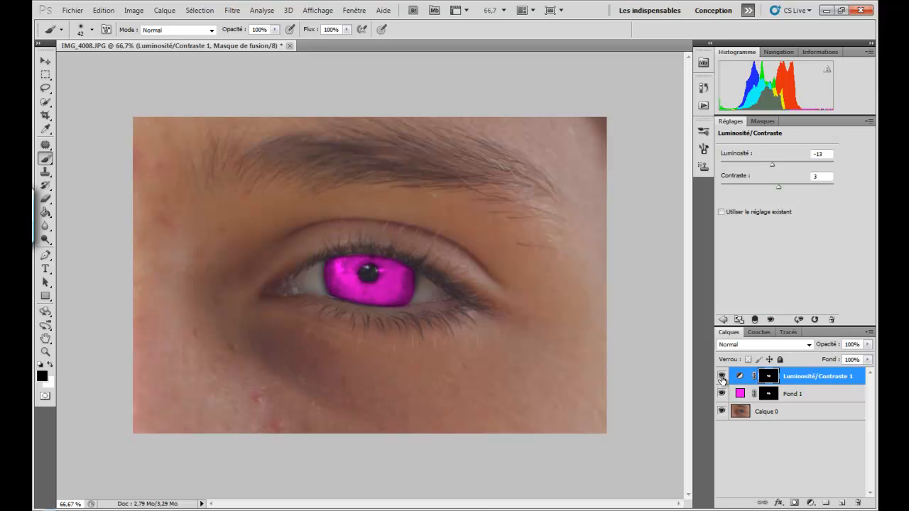